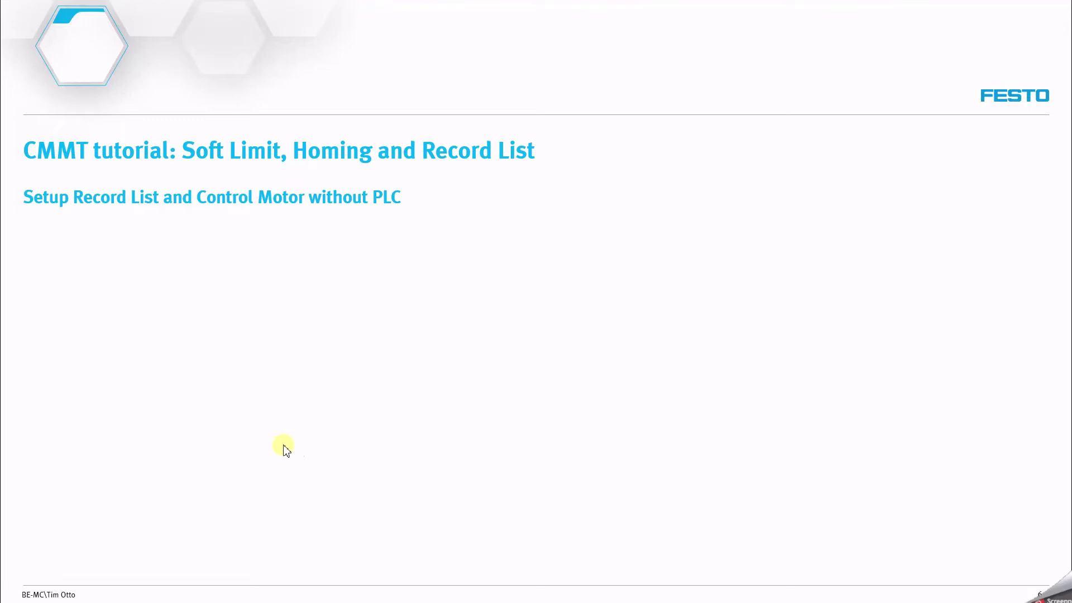
pyautogui.click(375, 442)
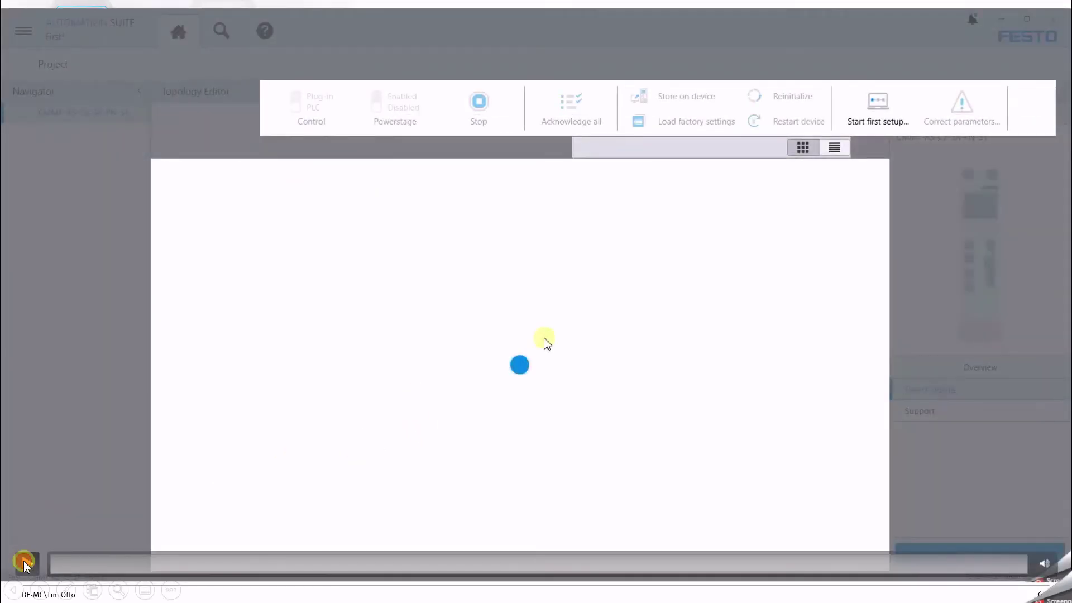
pyautogui.click(26, 562)
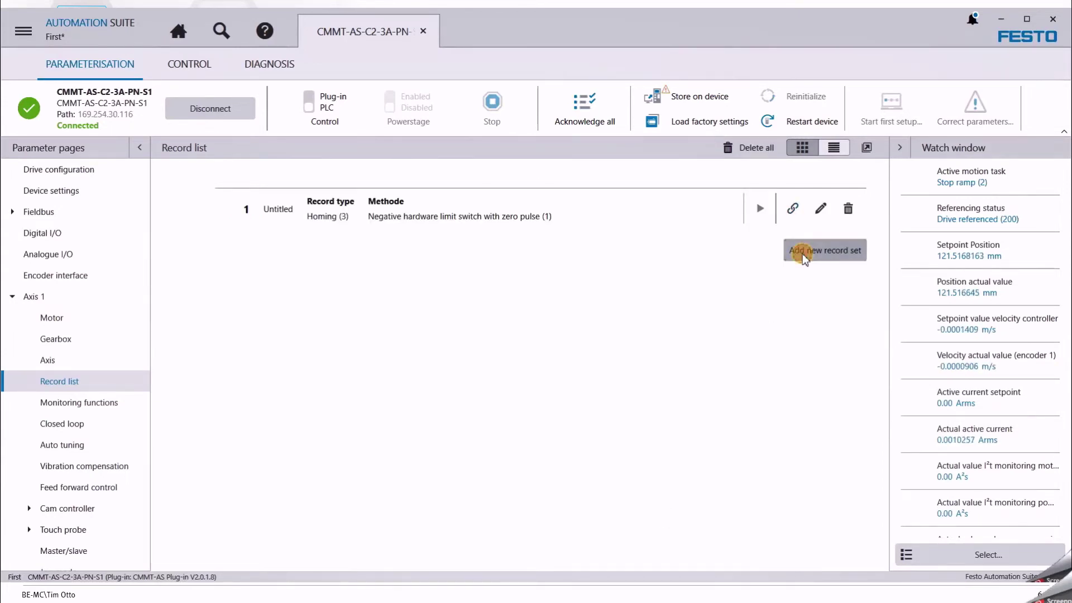
# Add record set 2 as a Position motion task named "Move to 100" with a target position of 100 mm
pyautogui.click(803, 254)
pyautogui.click(575, 306)
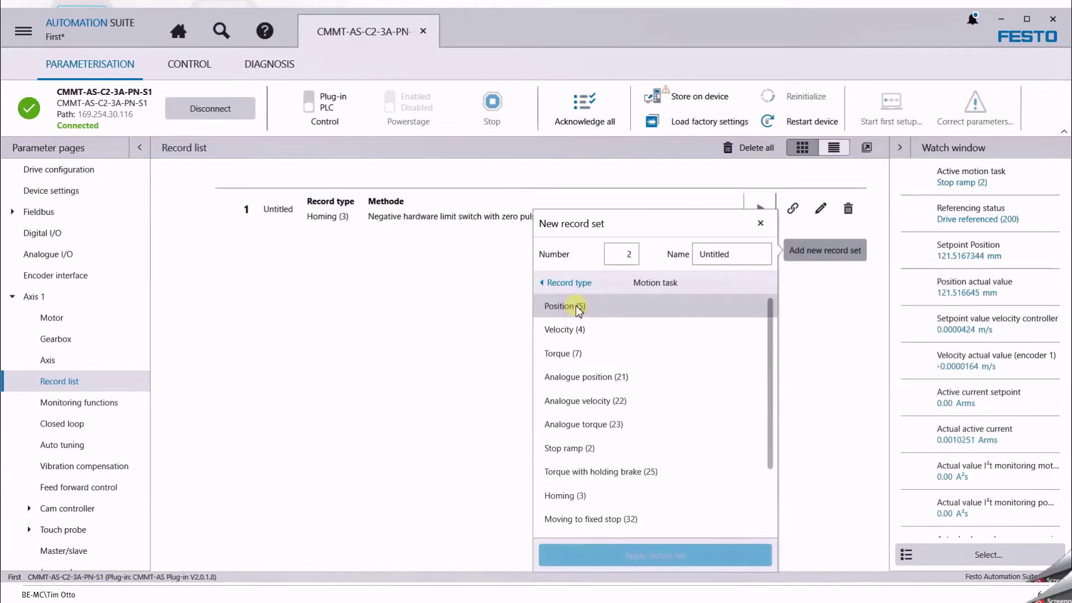
pyautogui.click(577, 306)
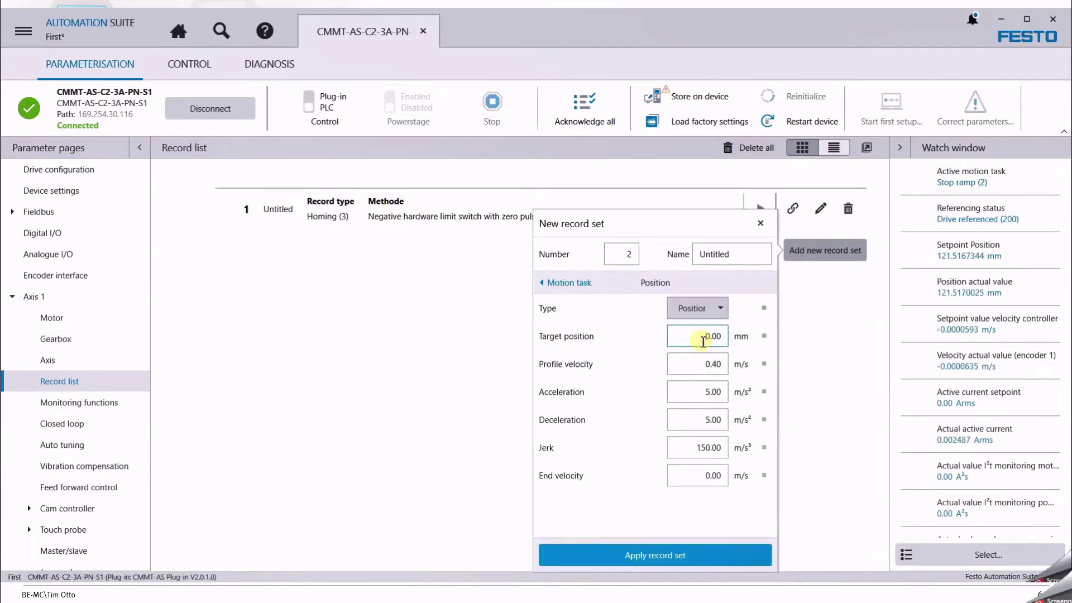
pyautogui.doubleClick(736, 254)
pyautogui.write('Move to 100')
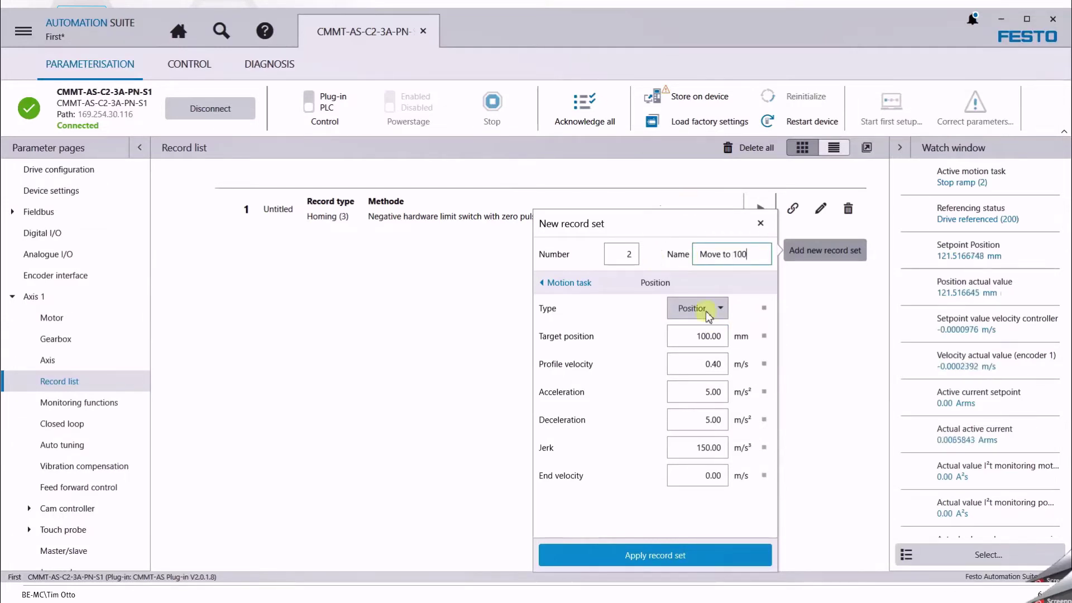
pyautogui.click(703, 555)
# Add record set 3 as a Position motion task named "Move to 200" with a target position of 200 mm
pyautogui.click(802, 293)
pyautogui.click(578, 342)
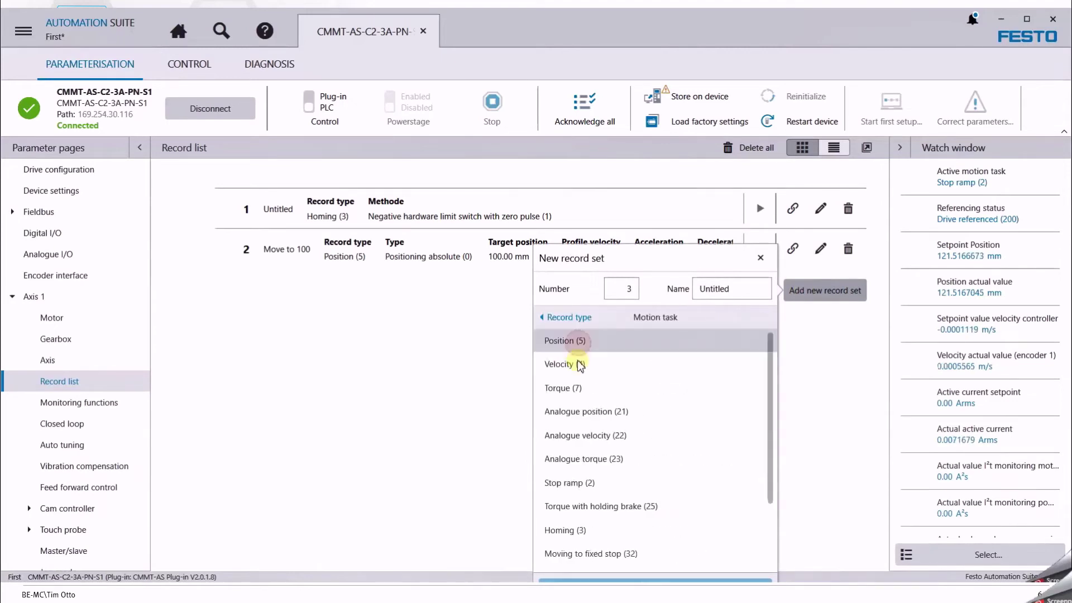
pyautogui.click(598, 343)
pyautogui.click(701, 371)
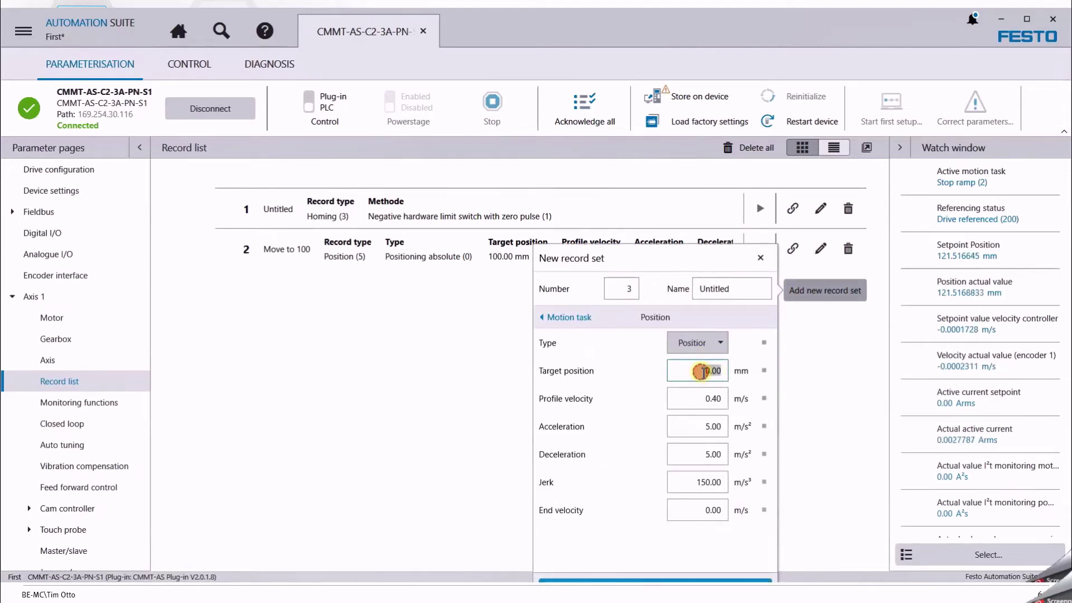
pyautogui.write('200')
pyautogui.press('Delete')
pyautogui.doubleClick(735, 285)
pyautogui.write('Mo')
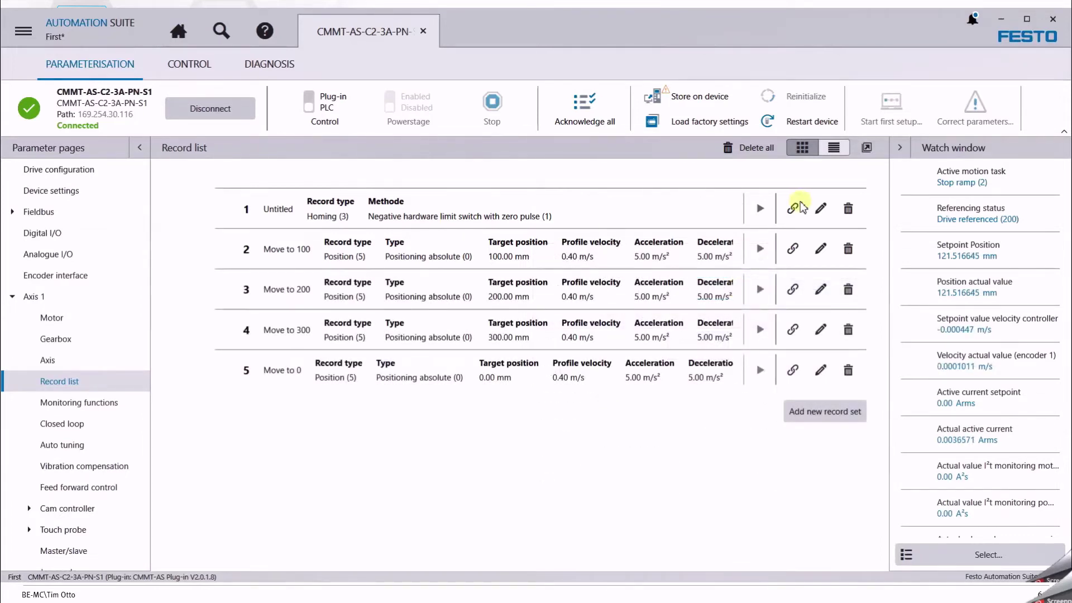
# Add an Execution completed transition named "Transition Condition" from homing record 1 to record 2, and copy its name
pyautogui.click(794, 209)
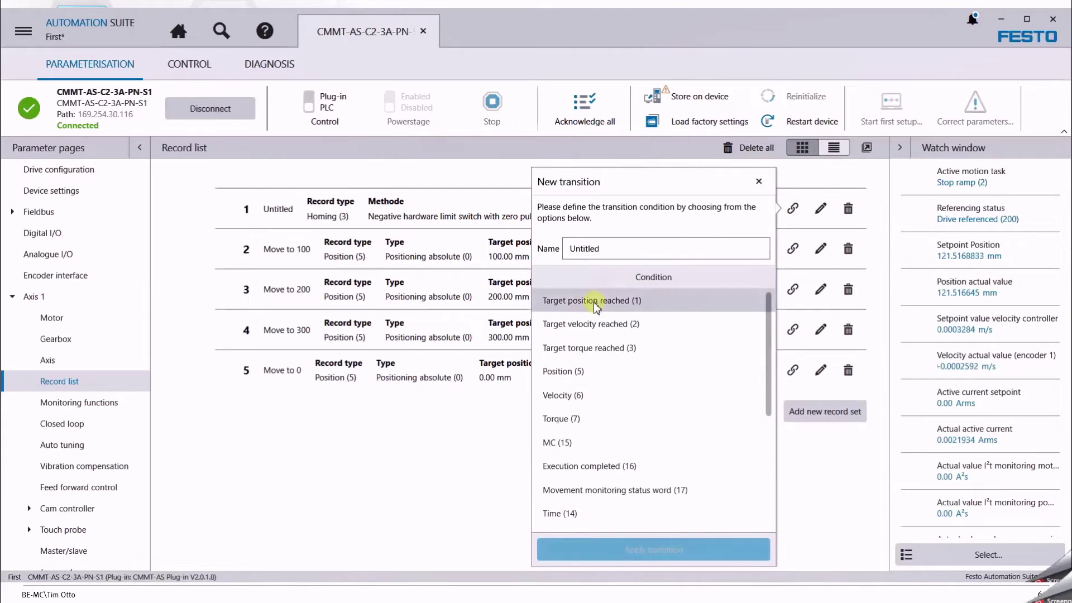
pyautogui.click(578, 466)
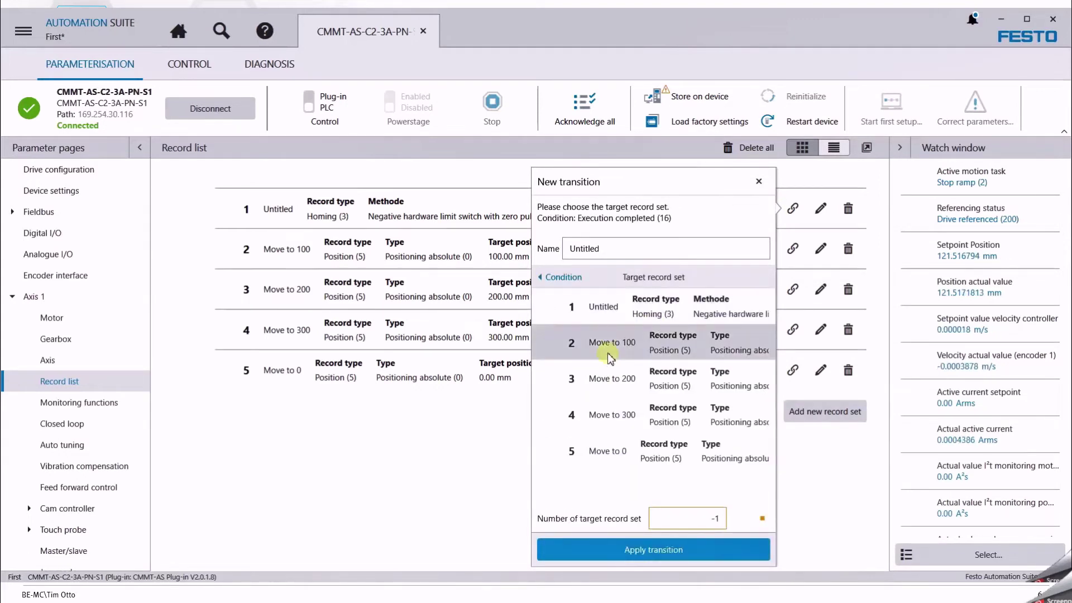
pyautogui.click(609, 352)
pyautogui.doubleClick(614, 250)
pyautogui.write('Transition Condition')
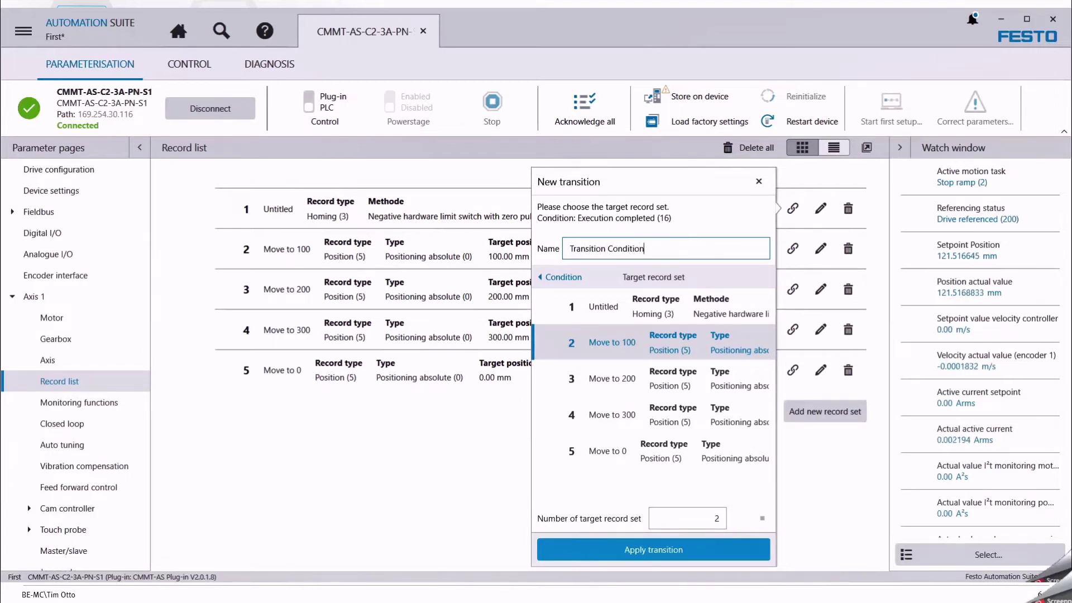
pyautogui.hotkey('ctrl', 'a')
pyautogui.hotkey('ctrl', 'c')
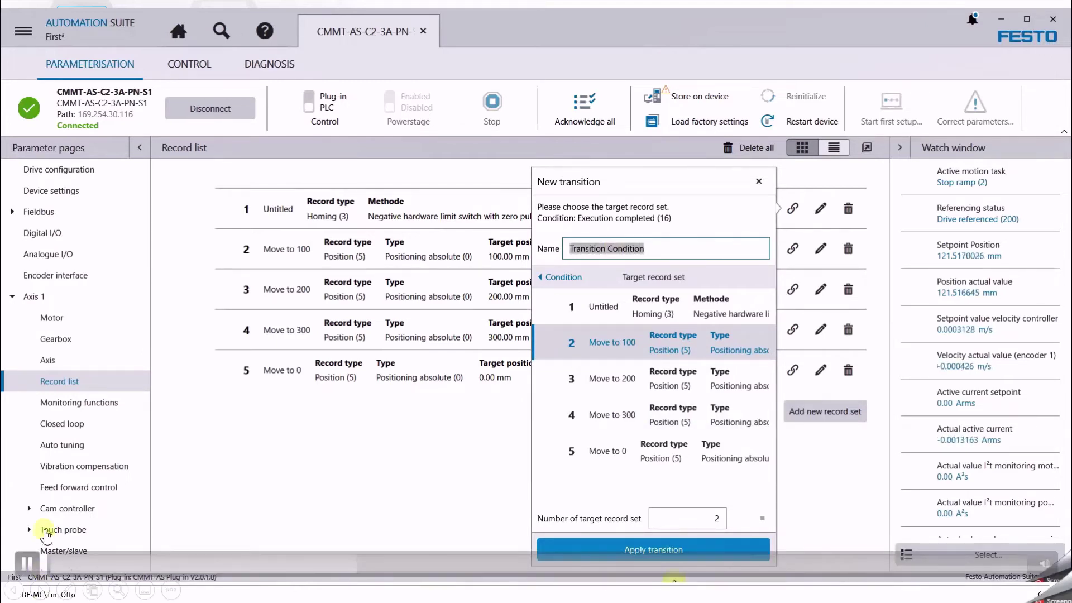
pyautogui.click(675, 547)
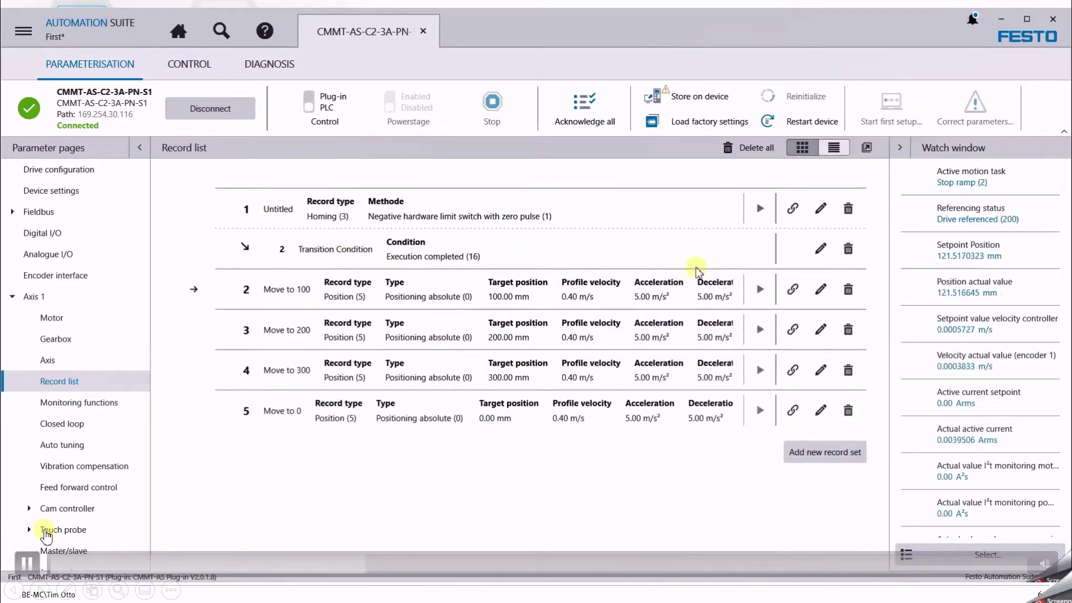
# Add an Execution completed transition named "Transition Condition" from record 2 (Move to 100) to record 3 (Move to 200)
pyautogui.click(793, 290)
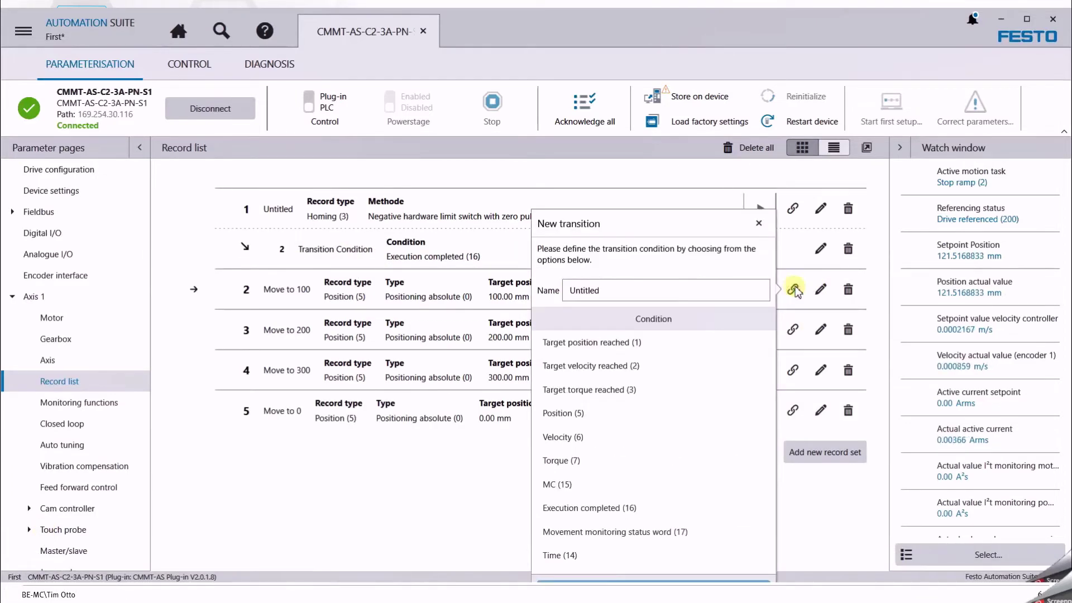
pyautogui.click(599, 510)
pyautogui.click(611, 422)
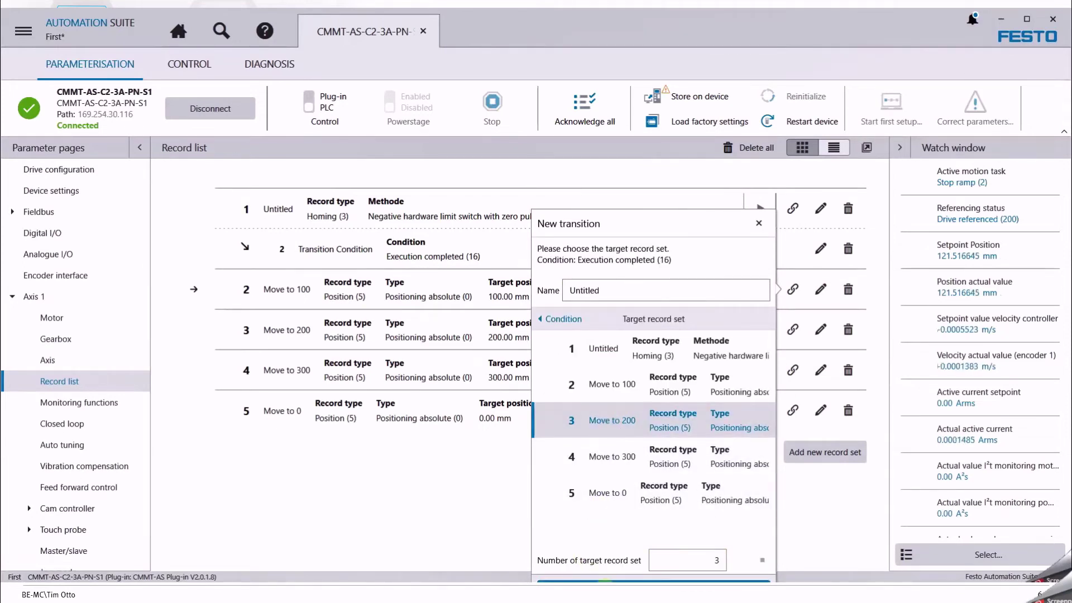
pyautogui.click(625, 291)
pyautogui.hotkey('ctrl', 'a')
pyautogui.hotkey('ctrl', 'v')
pyautogui.click(628, 581)
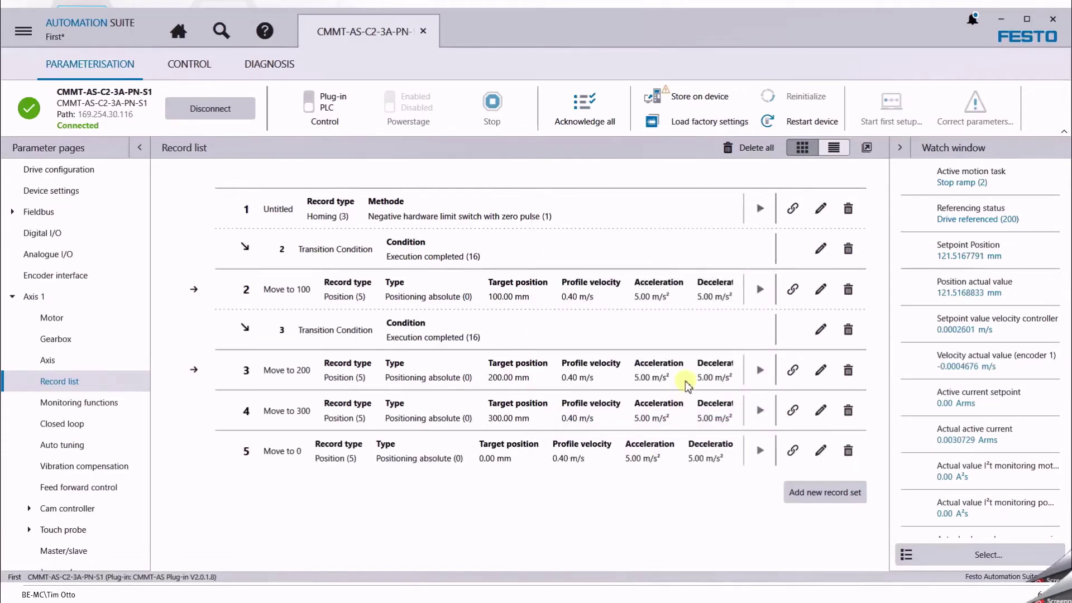
# Add an Execution completed transition named "Transition Condition" from record 3 (Move to 200) to record 4 (Move to 300)
pyautogui.click(793, 370)
pyautogui.click(589, 286)
pyautogui.hotkey('ctrl', 'a')
pyautogui.hotkey('ctrl', 'v')
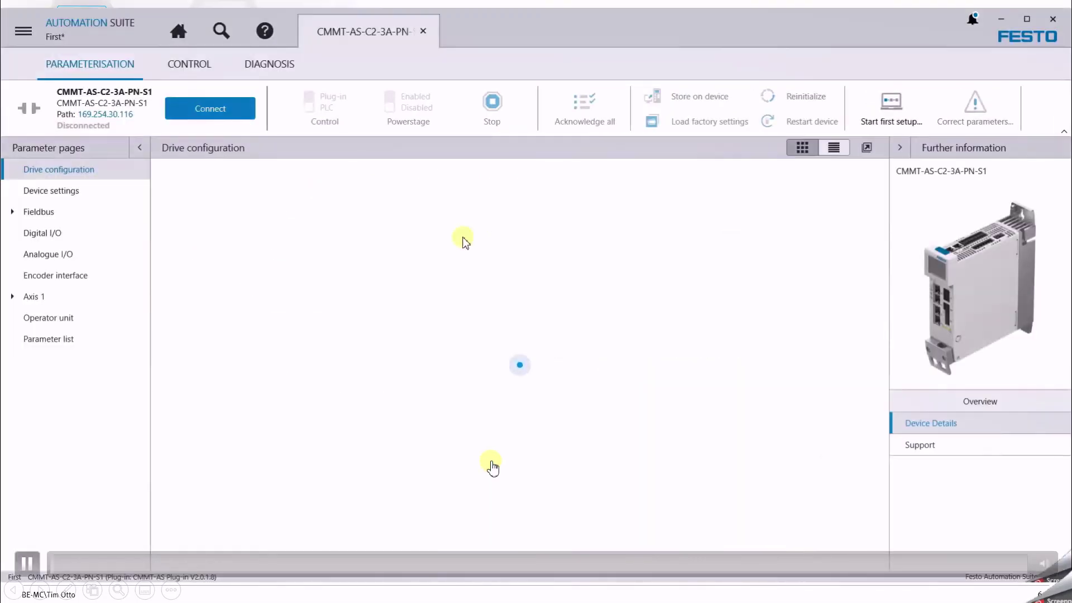
pyautogui.click(515, 565)
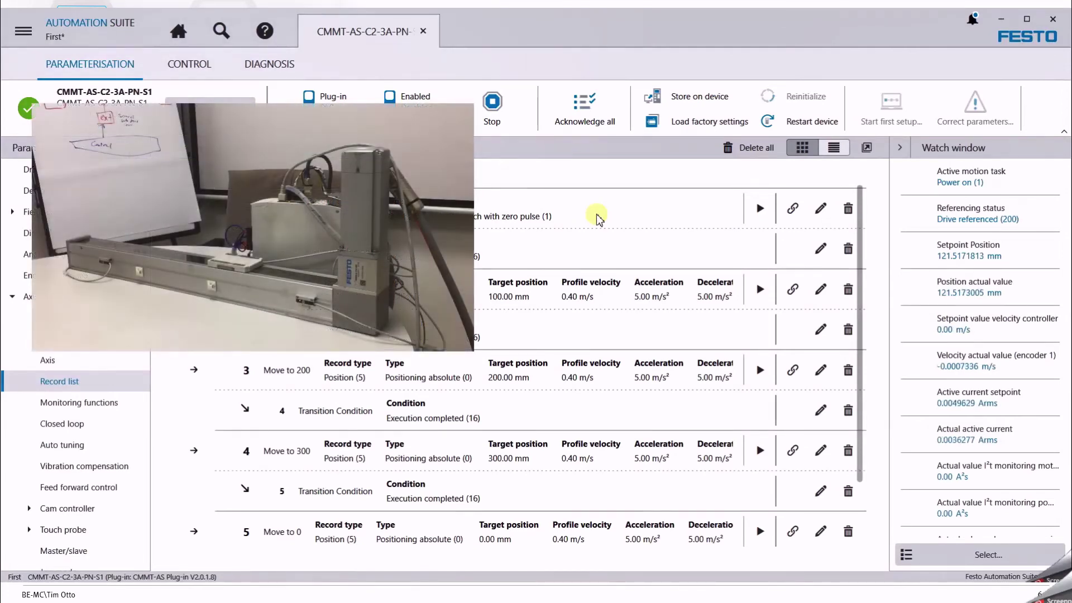
# Run the record sequence on the drive, starting from homing record 1
pyautogui.click(760, 210)
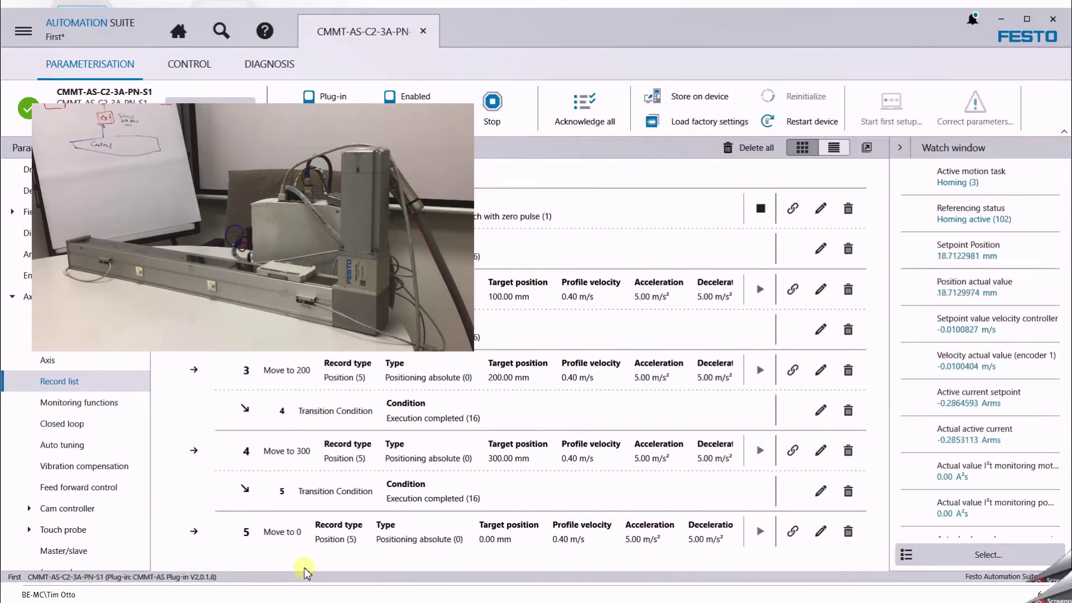
pyautogui.moveTo(711, 454); pyautogui.dragTo(701, 429)
pyautogui.scroll(-1, 866, 376)
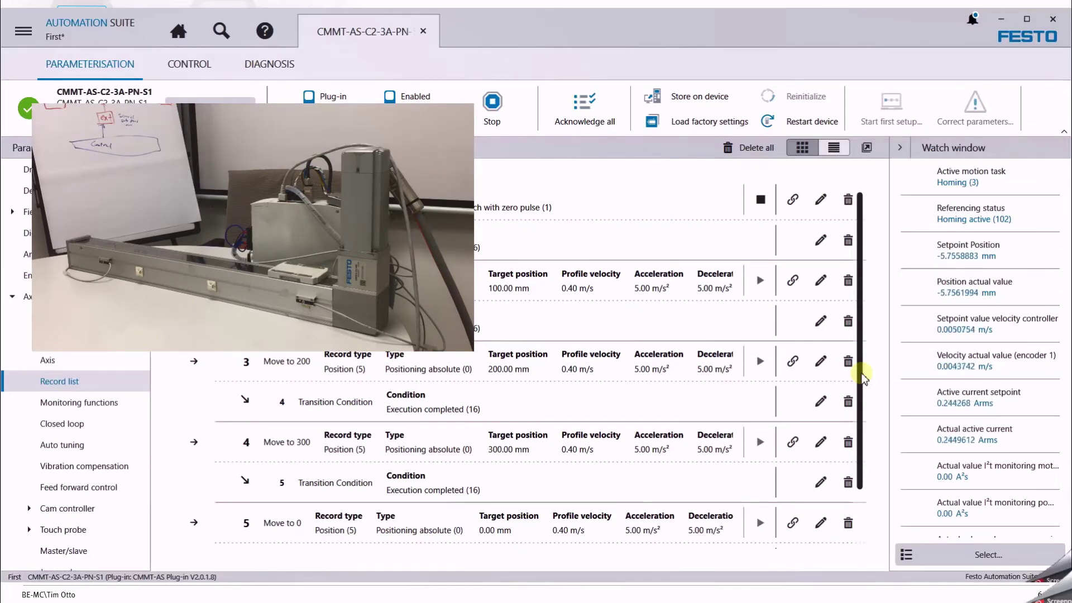
pyautogui.moveTo(438, 279)
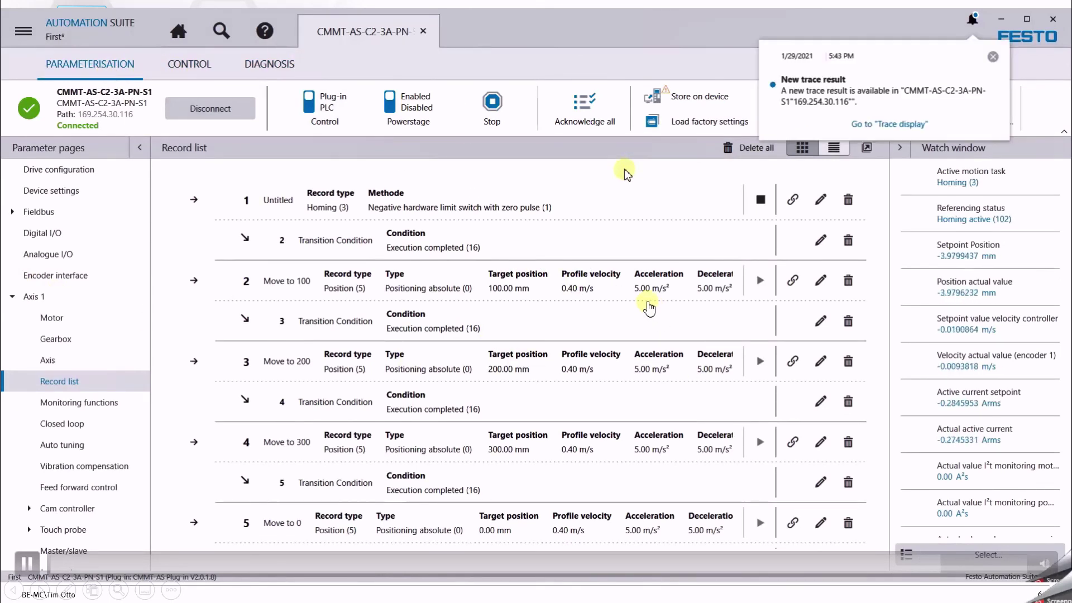
# Open the trace display in the diagnosis pages to view the new trace record
pyautogui.click(267, 66)
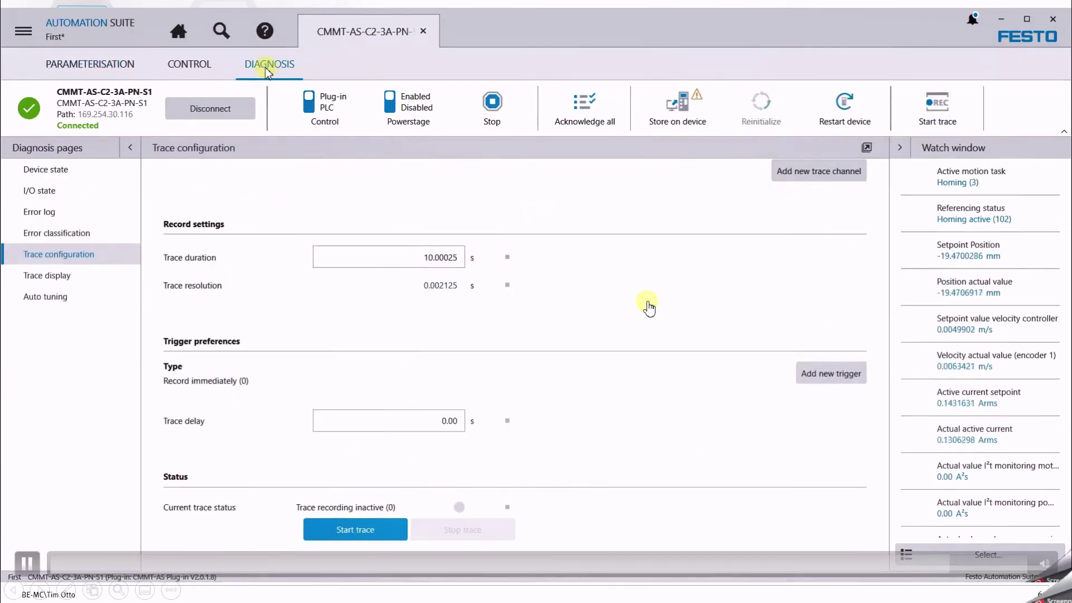
pyautogui.click(67, 277)
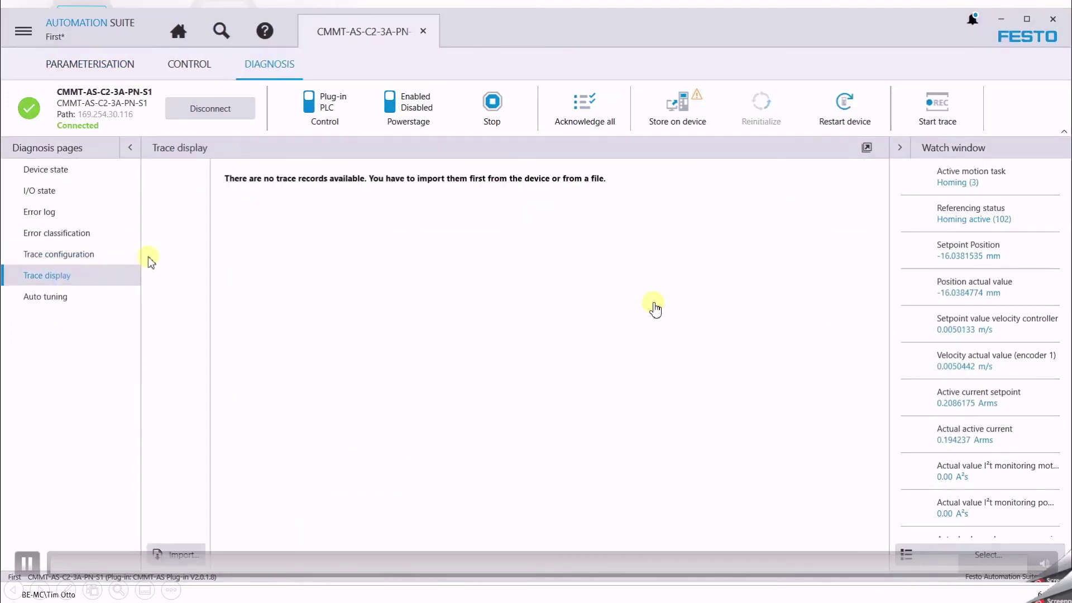
pyautogui.click(75, 279)
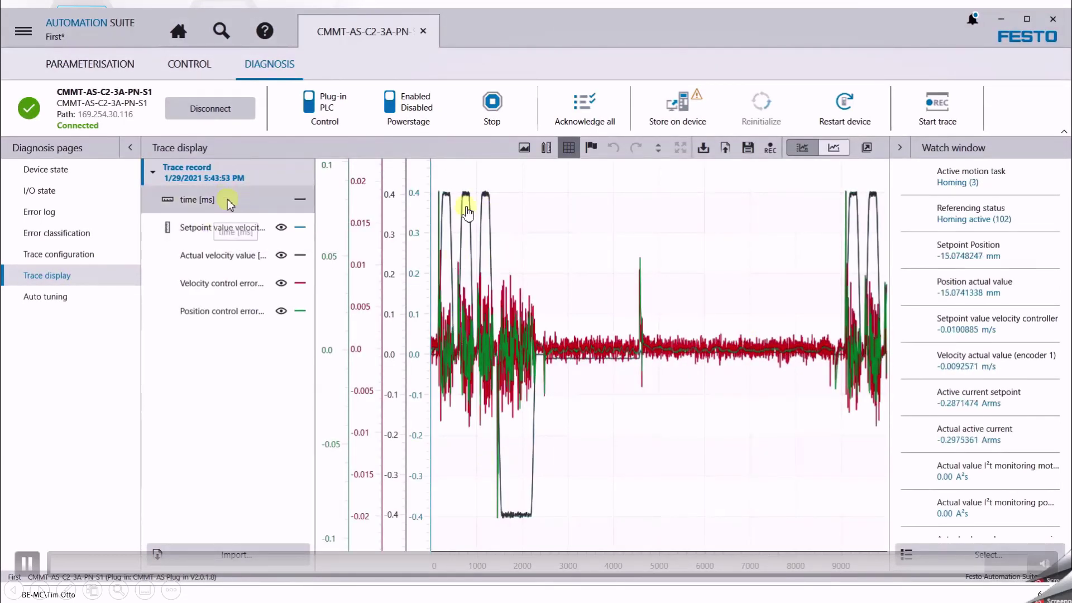
# Highlight the actual velocity, velocity control error, position control error and setpoint velocity curves one after another, and return to the record list
pyautogui.click(217, 256)
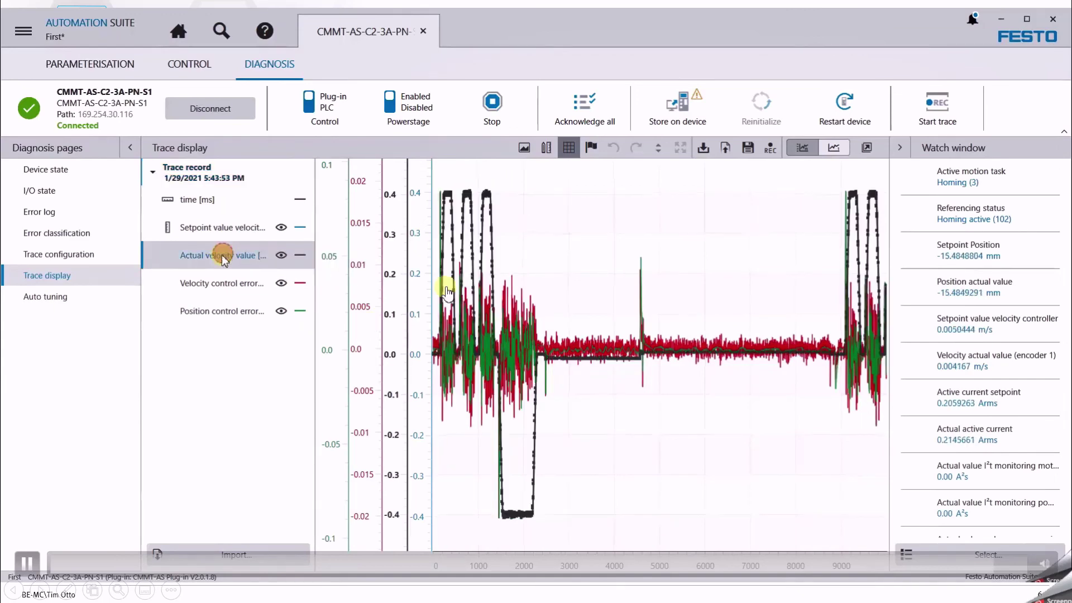
pyautogui.click(211, 281)
pyautogui.click(210, 311)
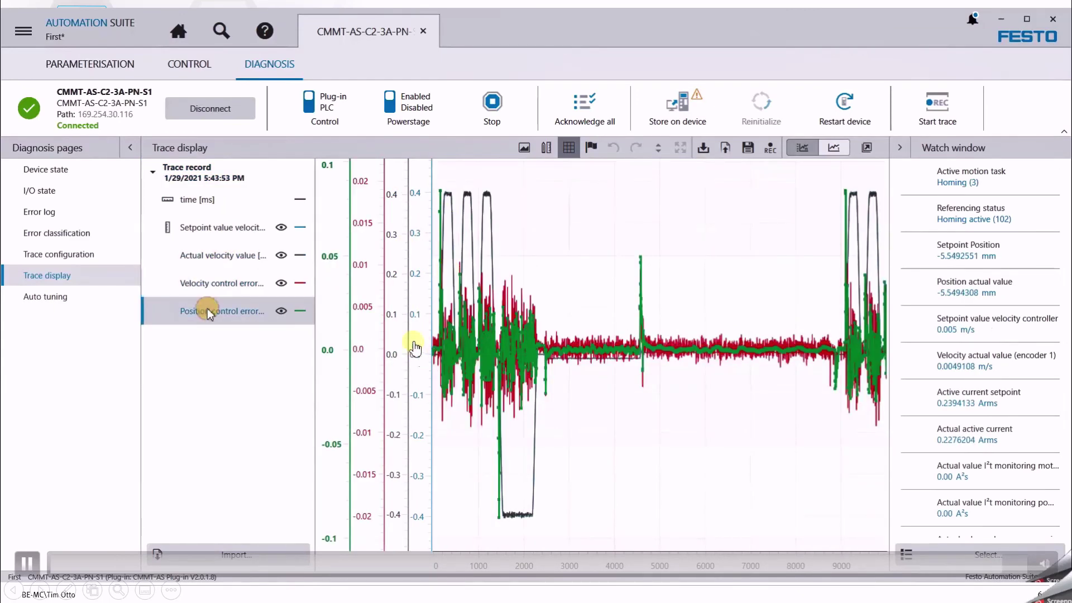
pyautogui.click(213, 228)
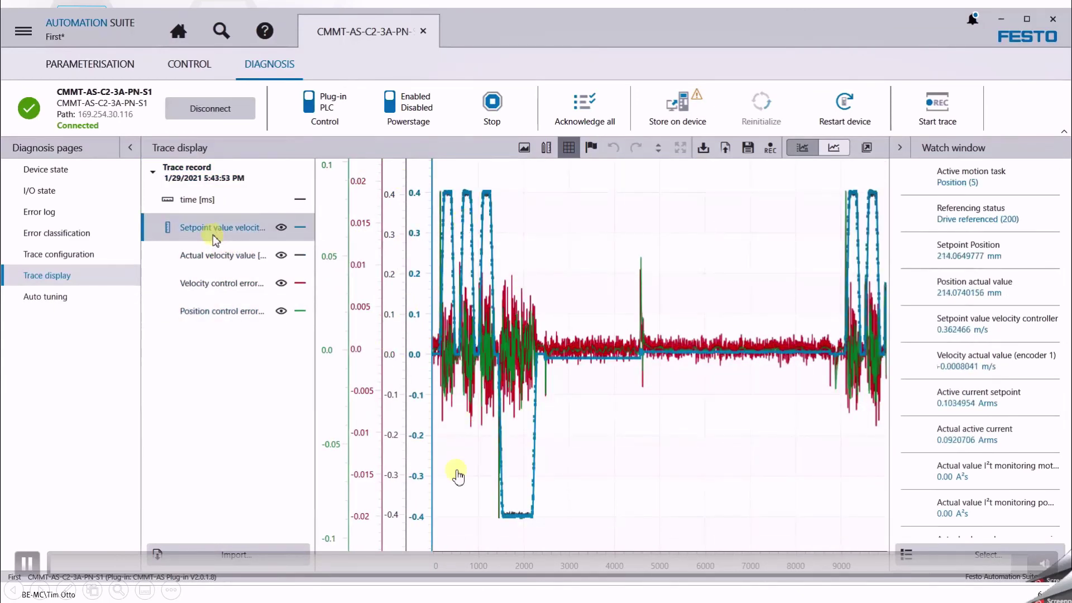
pyautogui.click(90, 64)
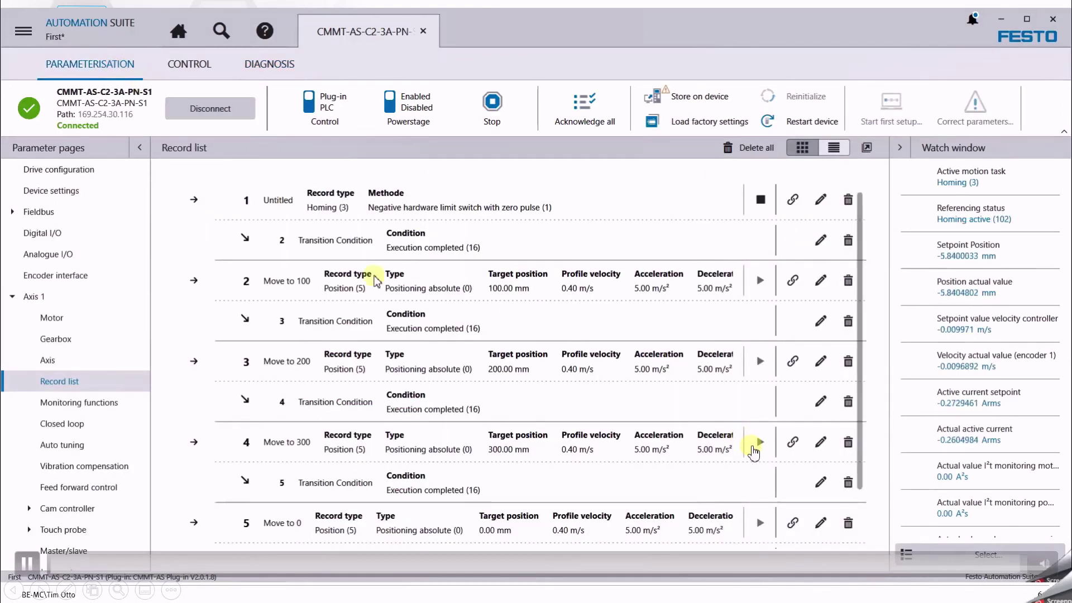